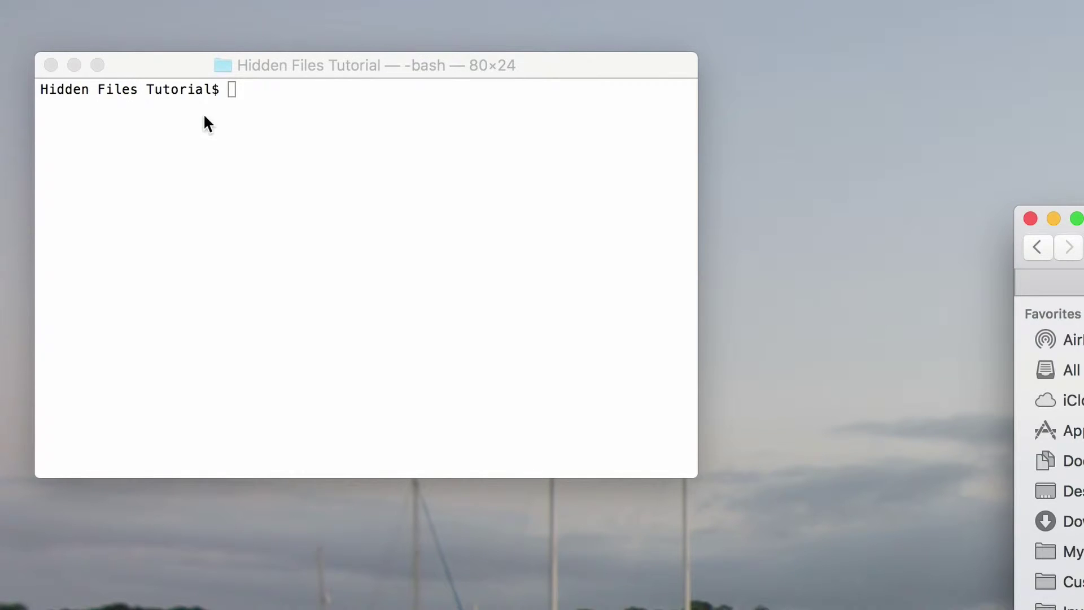
Run cd / to reach root, then cd into the Hidden Files Tutorial folder via its dragged path
left_click(184, 66)
type("cd")
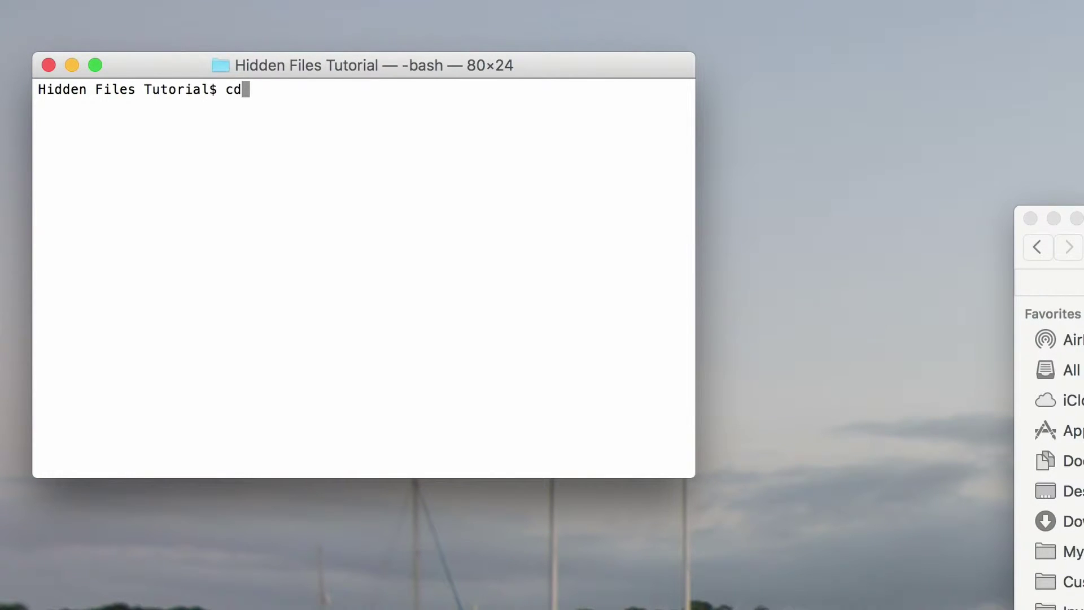
type(" /")
key("Return")
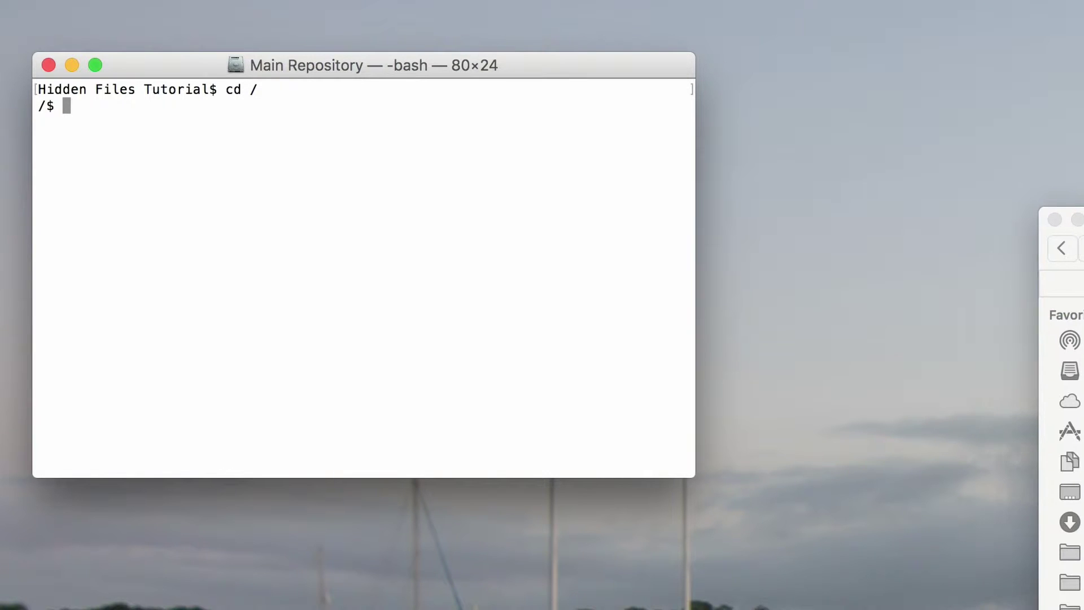
type("cd")
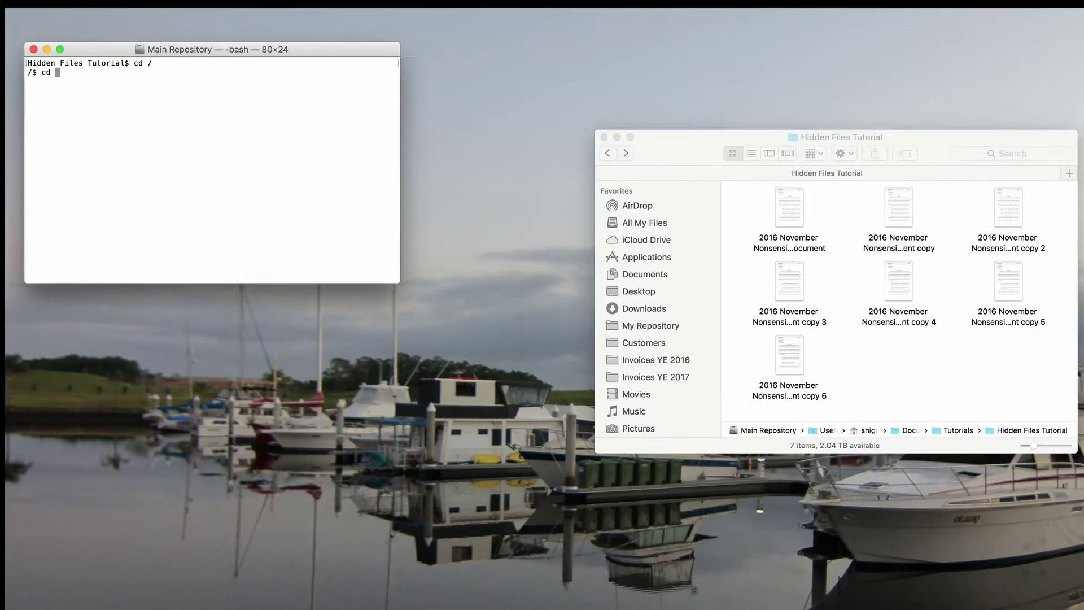
left_click(779, 136)
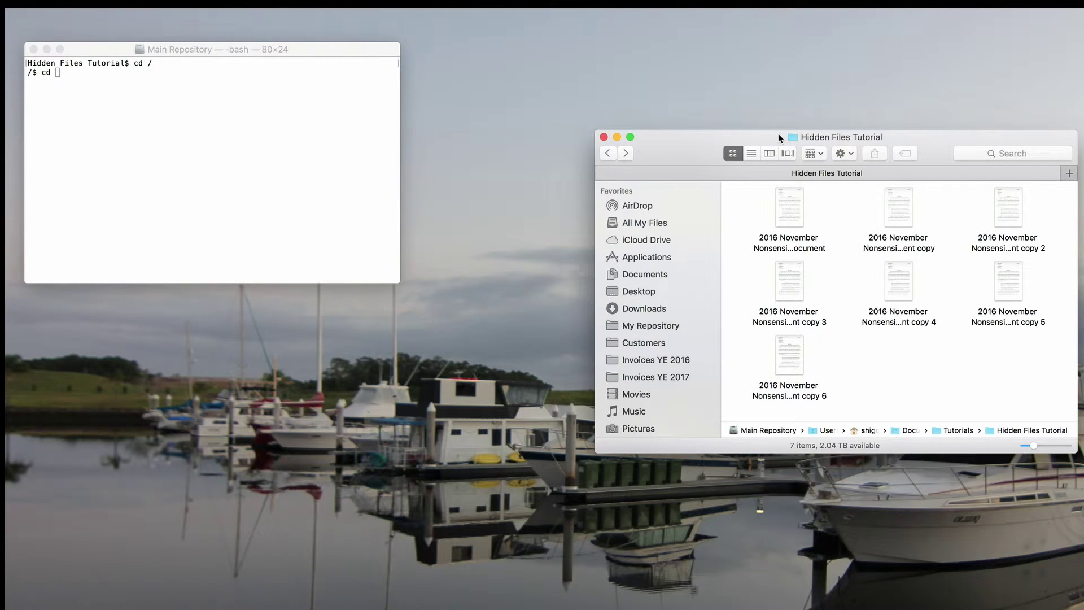
right_click(792, 136)
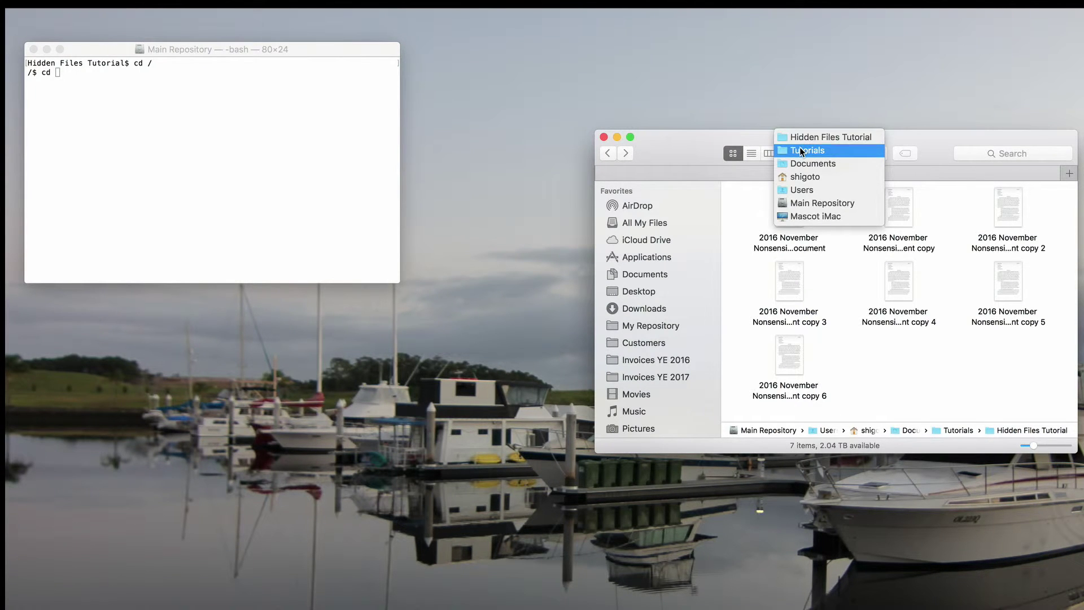
left_click(809, 150)
left_click_drag(769, 209, 146, 87)
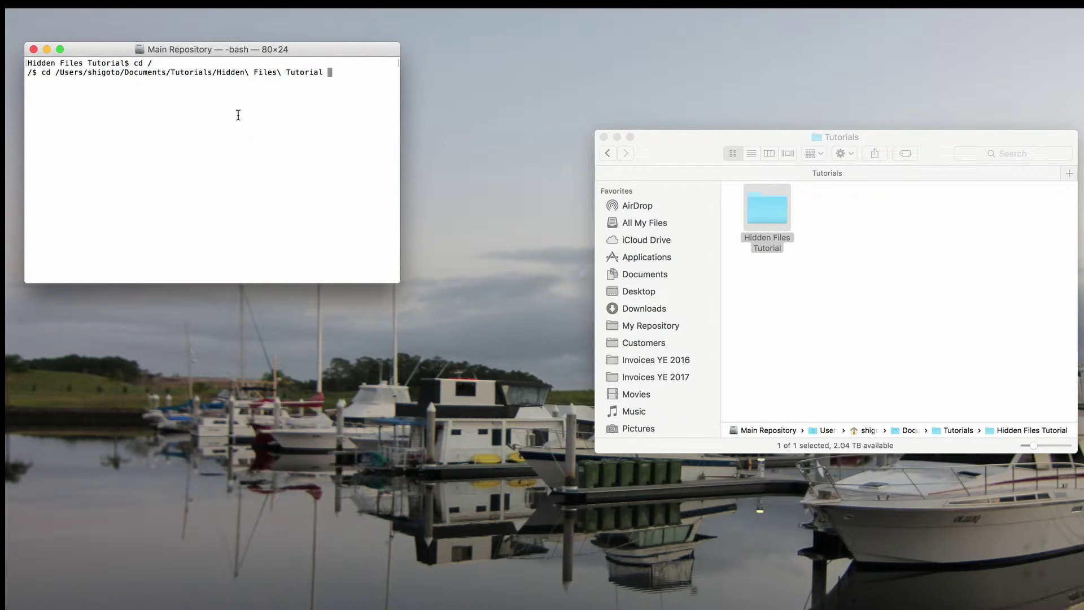
key("Return")
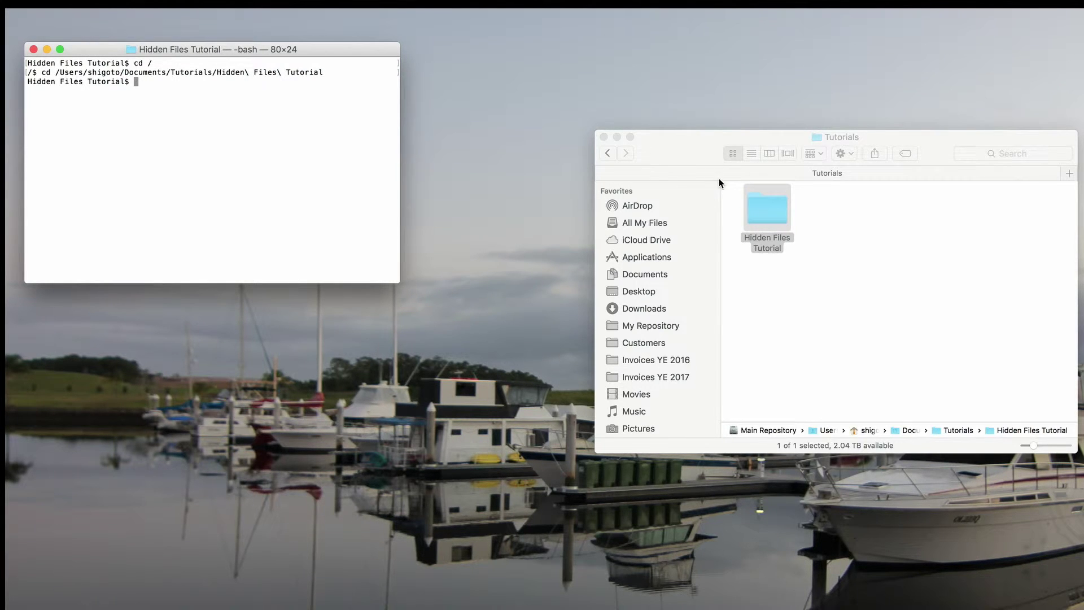
double_click(768, 212)
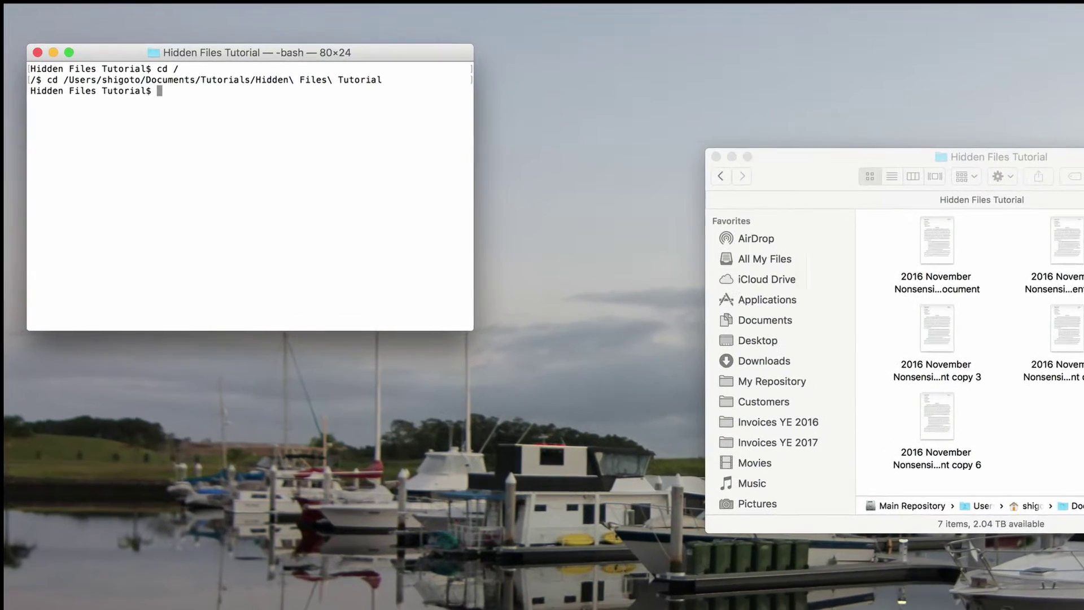
type("ls")
List the folder's files with ls, then run chflags nohidden on Clipped.mov
key("Return")
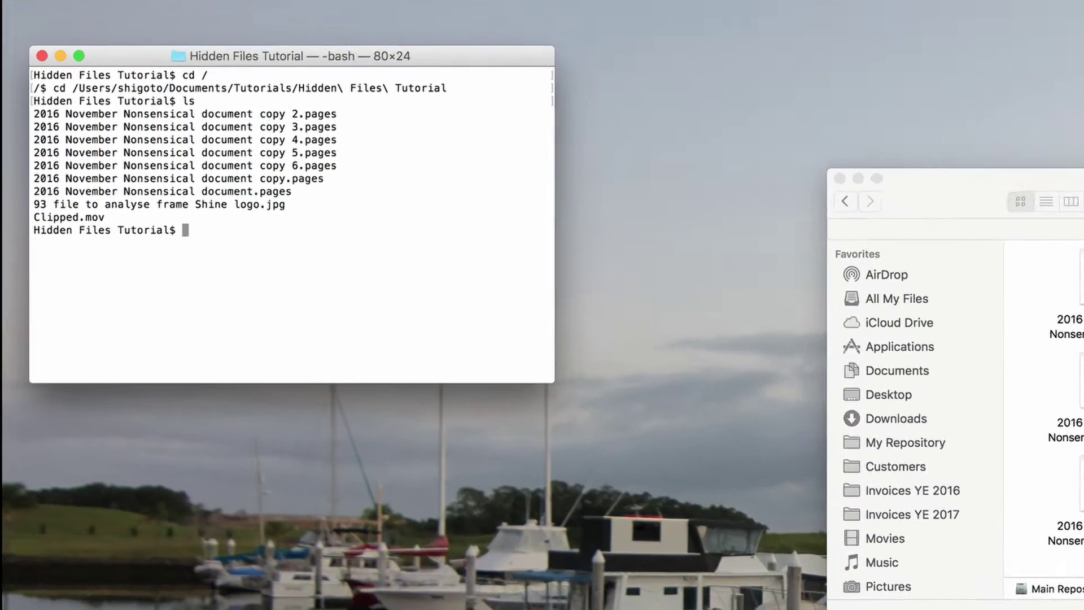
type("chflags ")
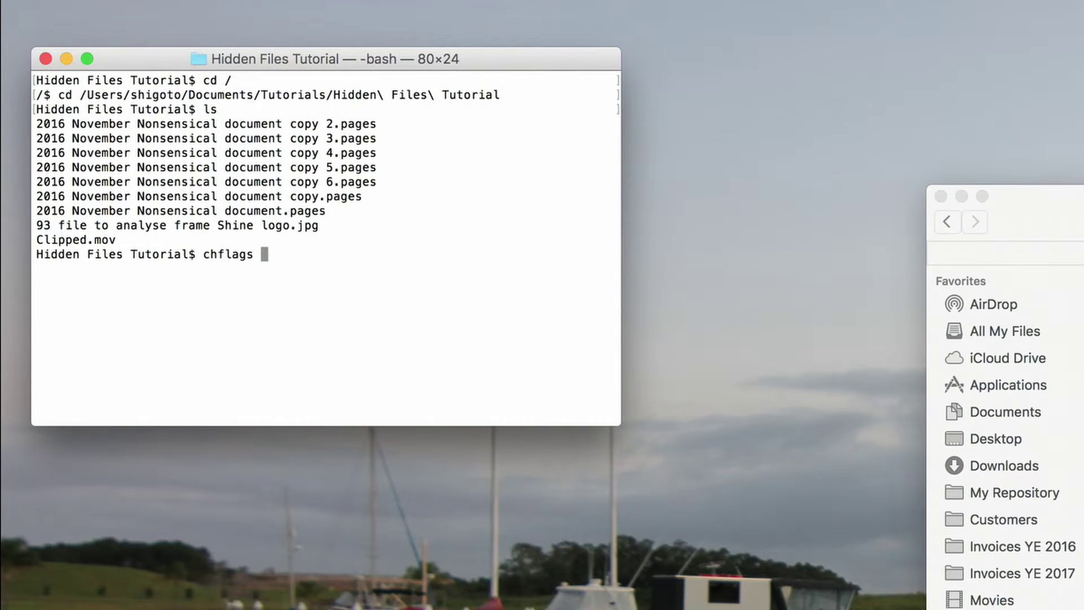
type("nohidden Cl")
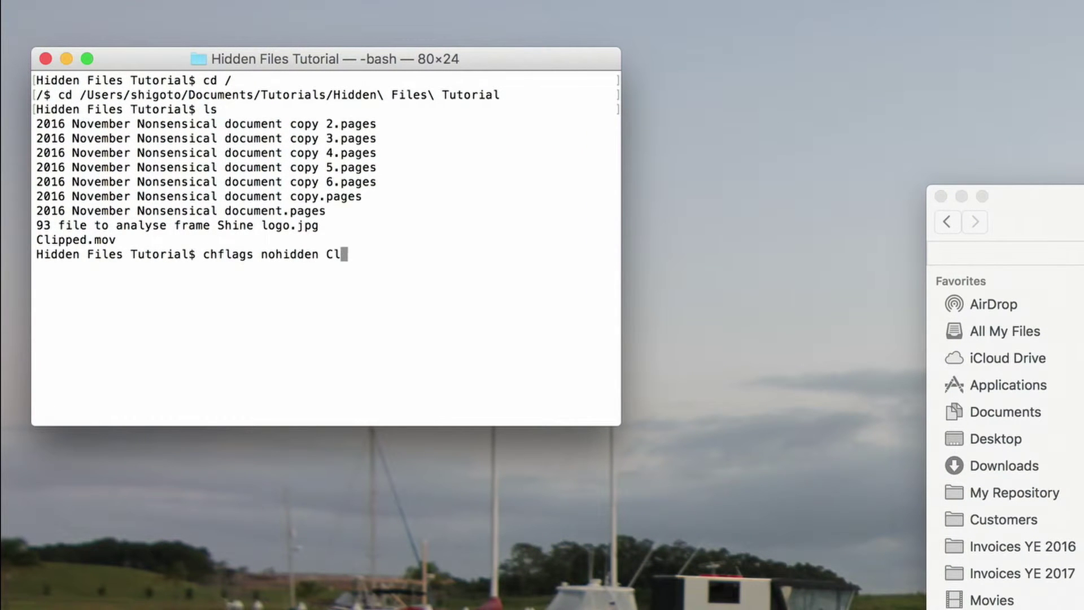
type("ipped.mov")
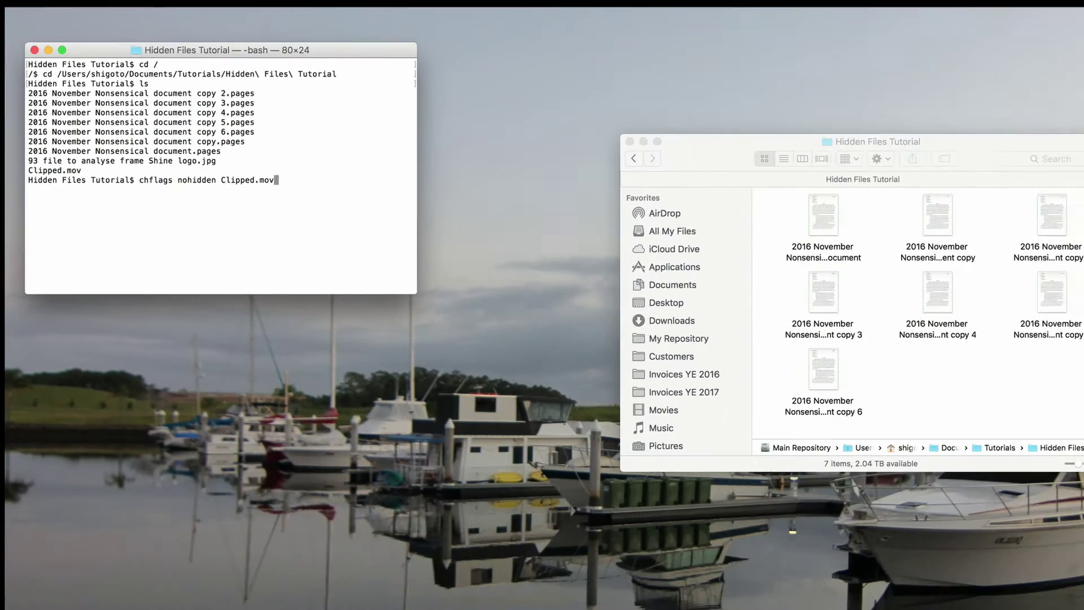
key("Return")
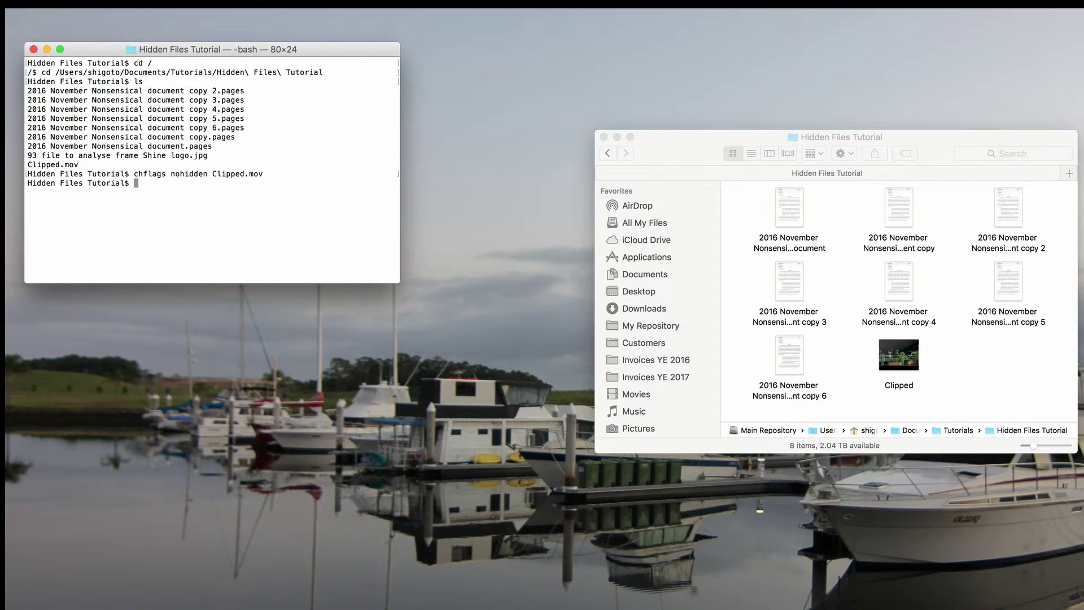
Set Finder's AppleShowAllFiles to YES and relaunch Finder with killall Finder
key("Return")
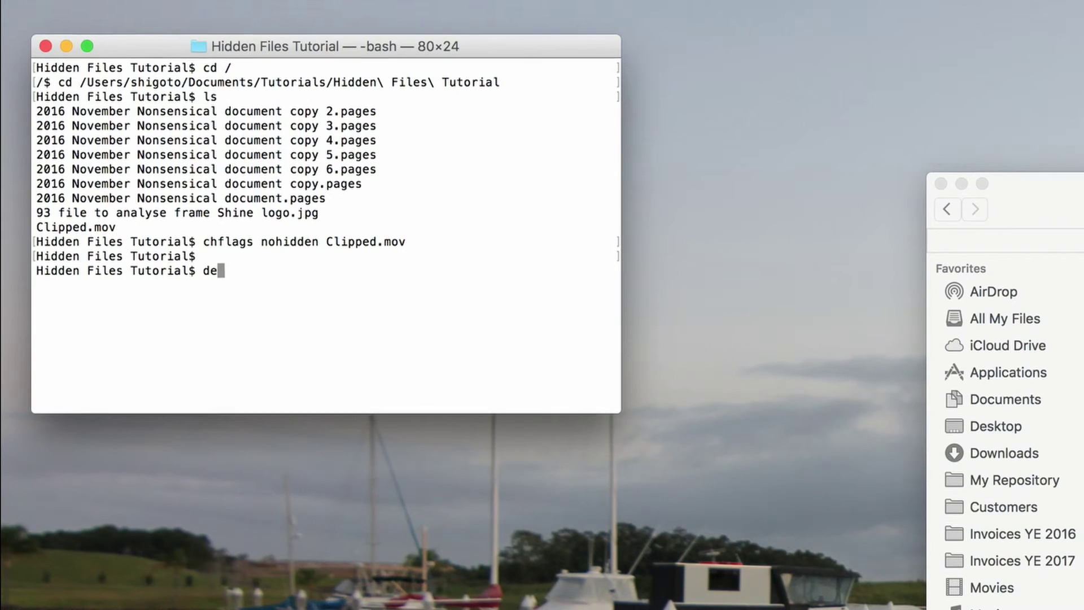
type("defaults")
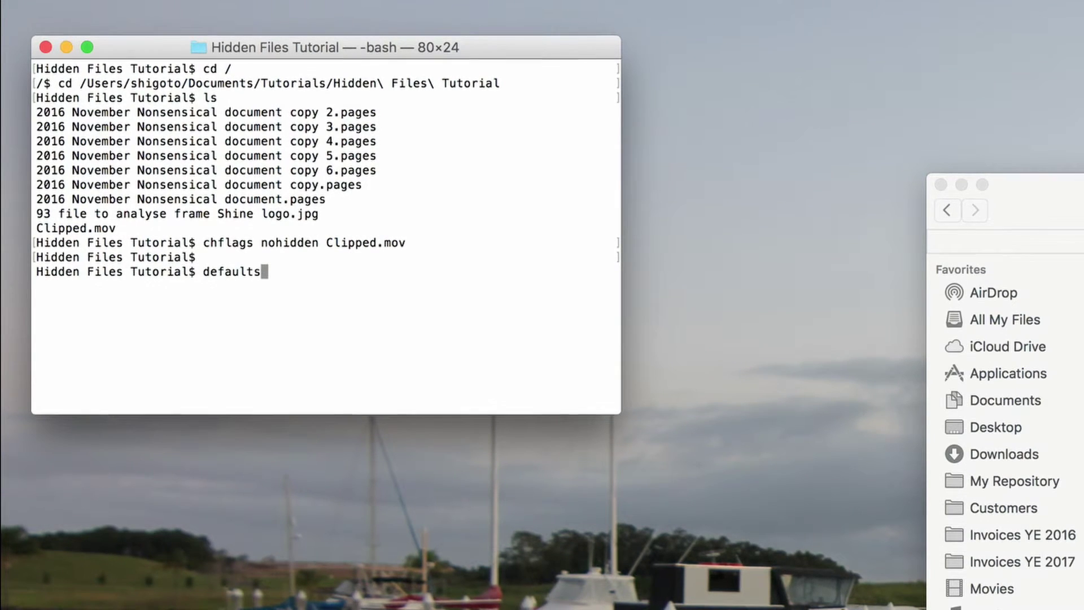
type(" write co")
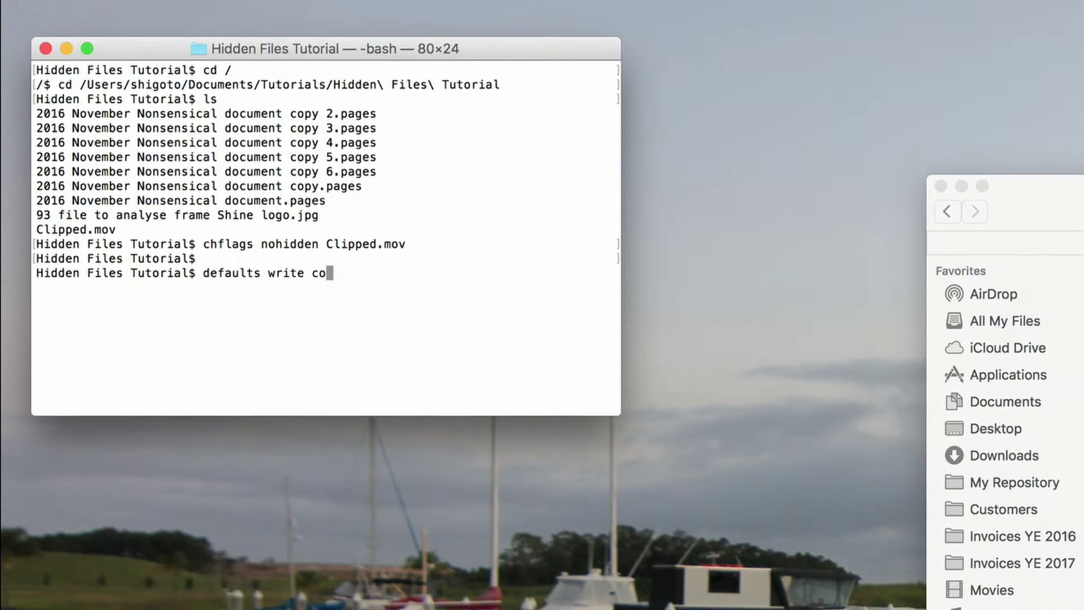
type("m.apple.finder AppleShow")
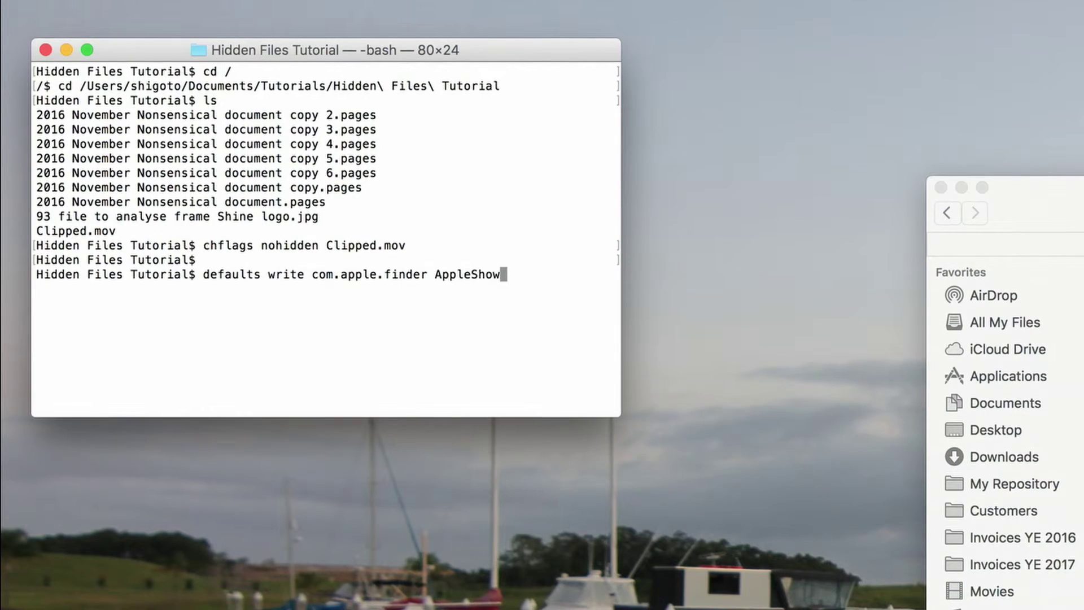
type("AllFiles")
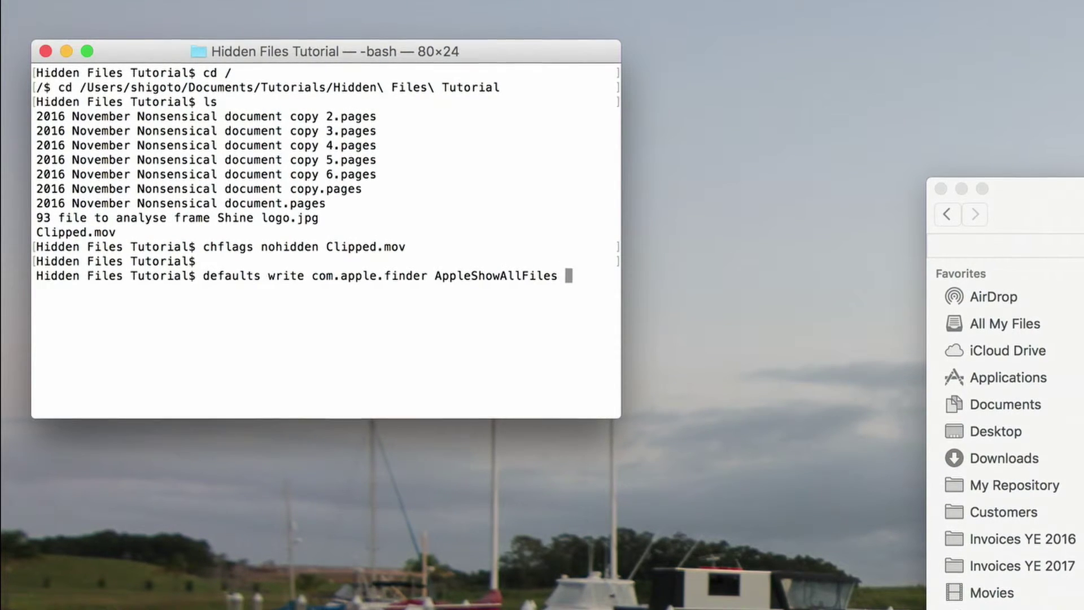
type(" YES")
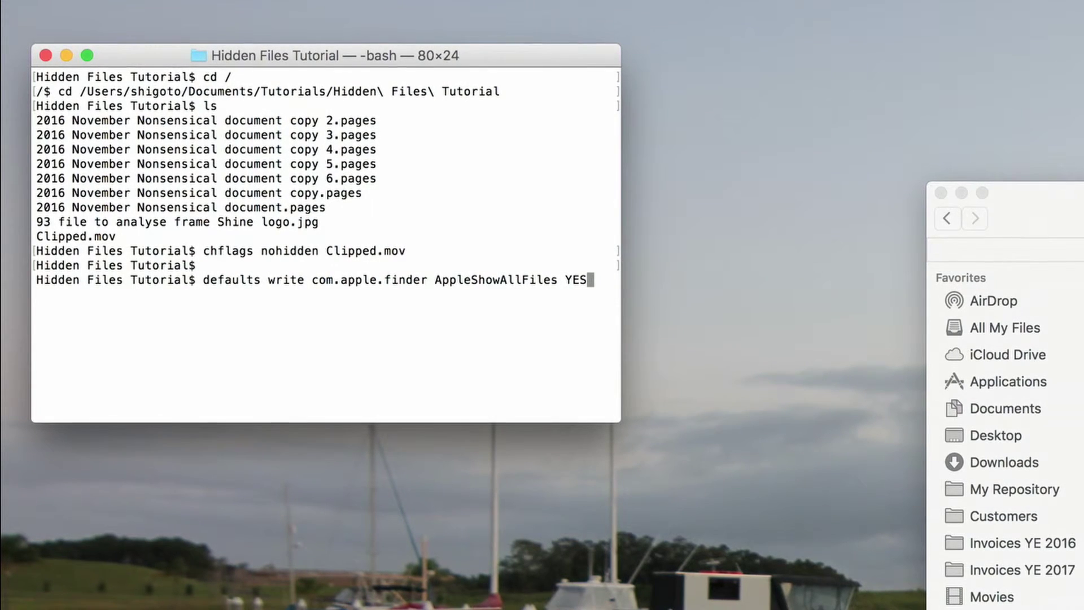
key("Return")
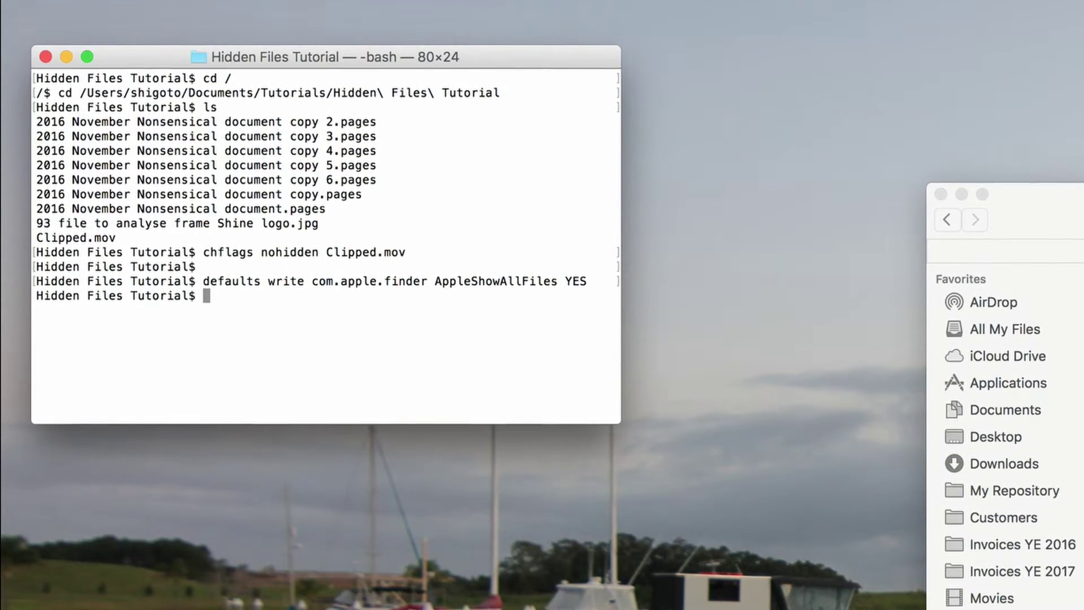
type("killal")
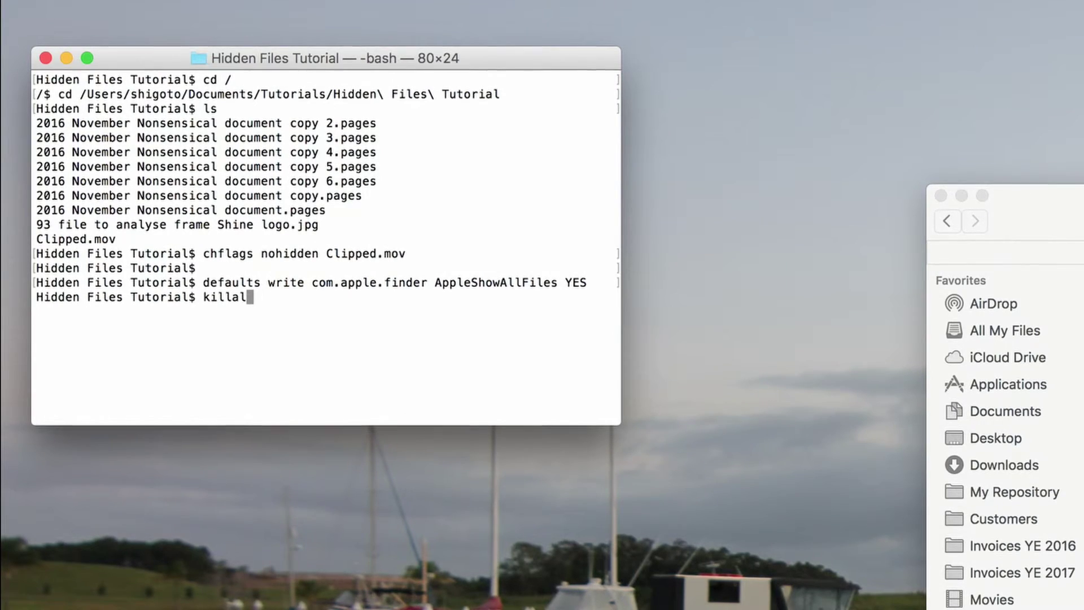
type("l Fin")
type("der")
key("Return")
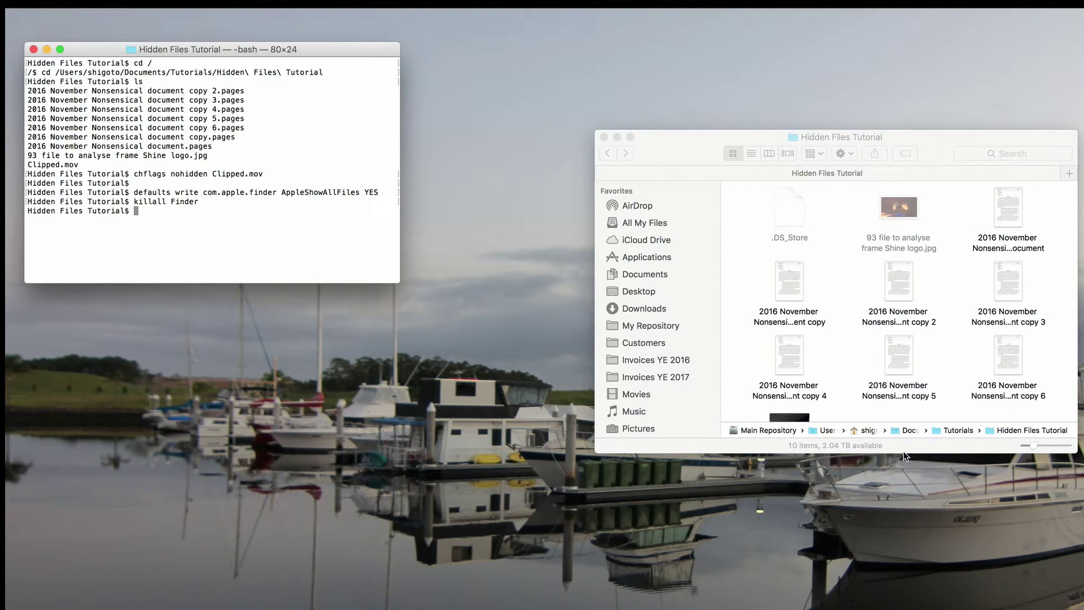
Run chflags nohidden on the dragged Shine logo.jpg path, then relaunch Finder
left_click_drag(905, 458, 901, 536)
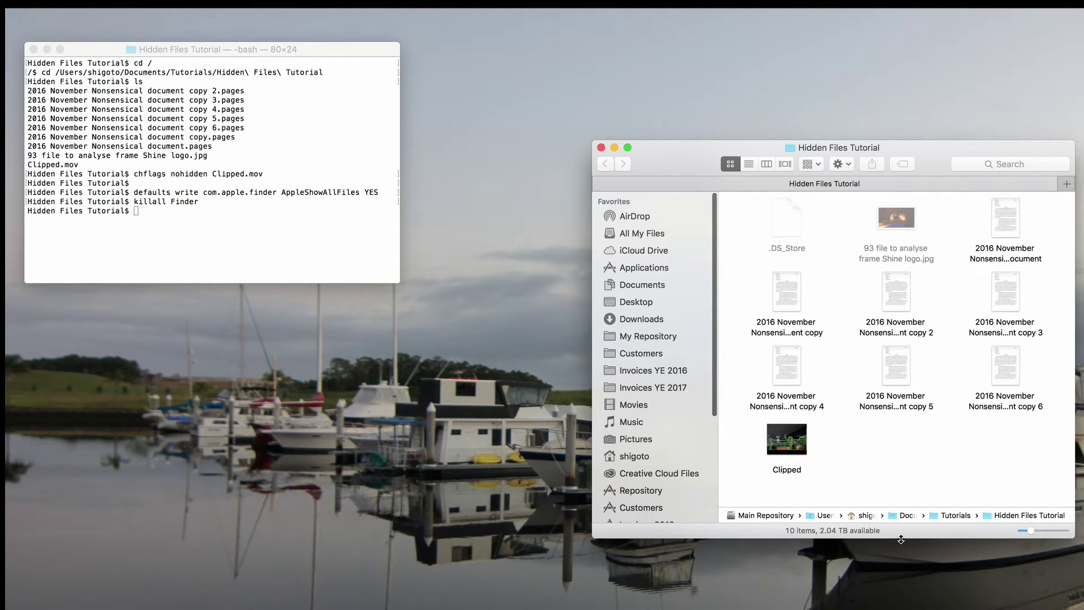
left_click(887, 233)
left_click(150, 86)
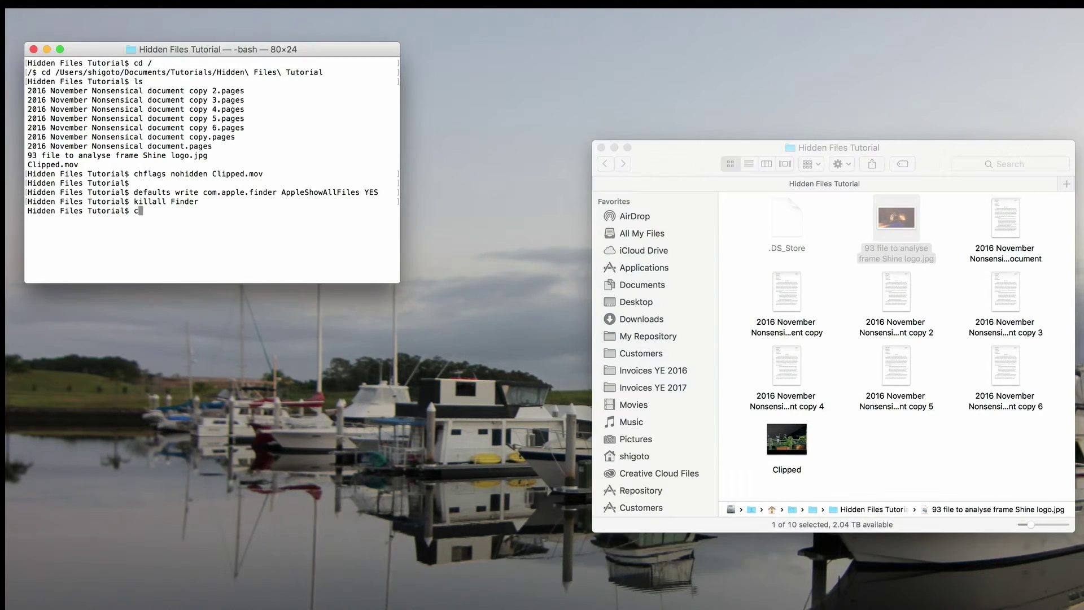
type("chflags nohidd")
type("en")
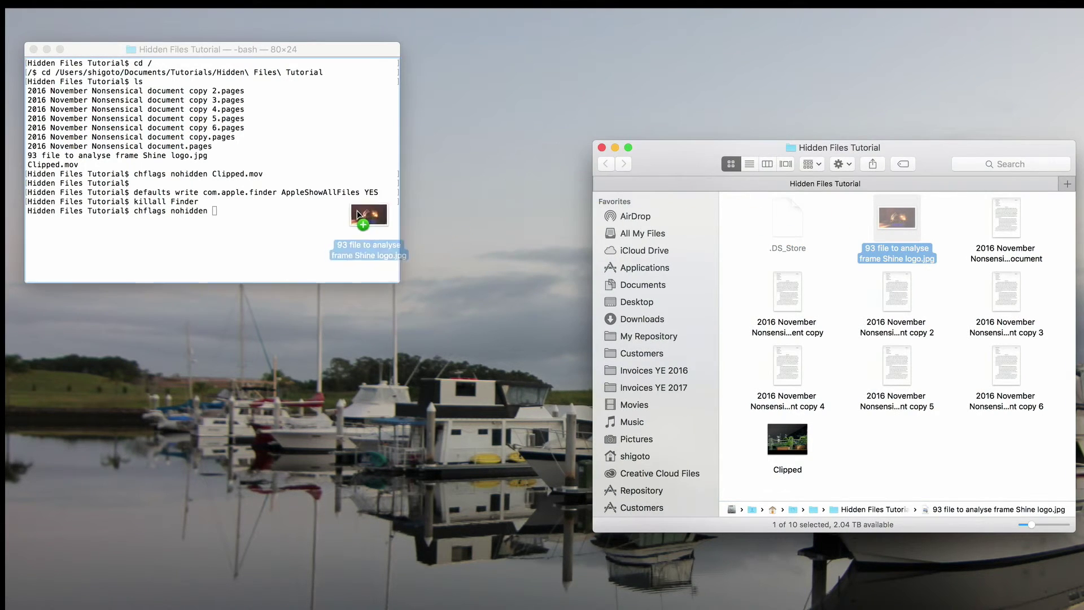
left_click_drag(896, 220, 251, 210)
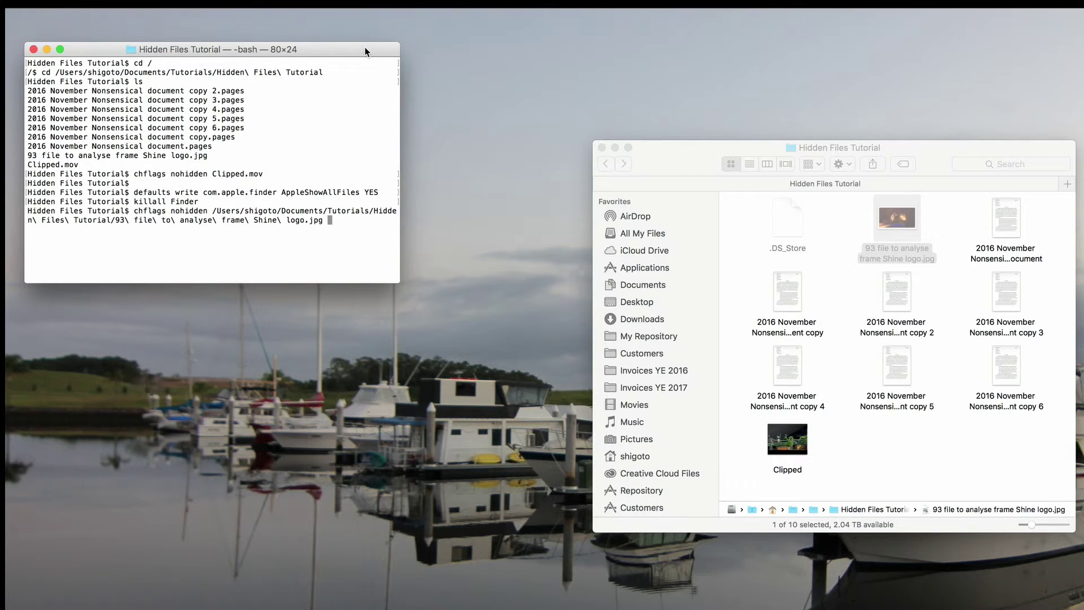
key("Return")
type("killall Finder")
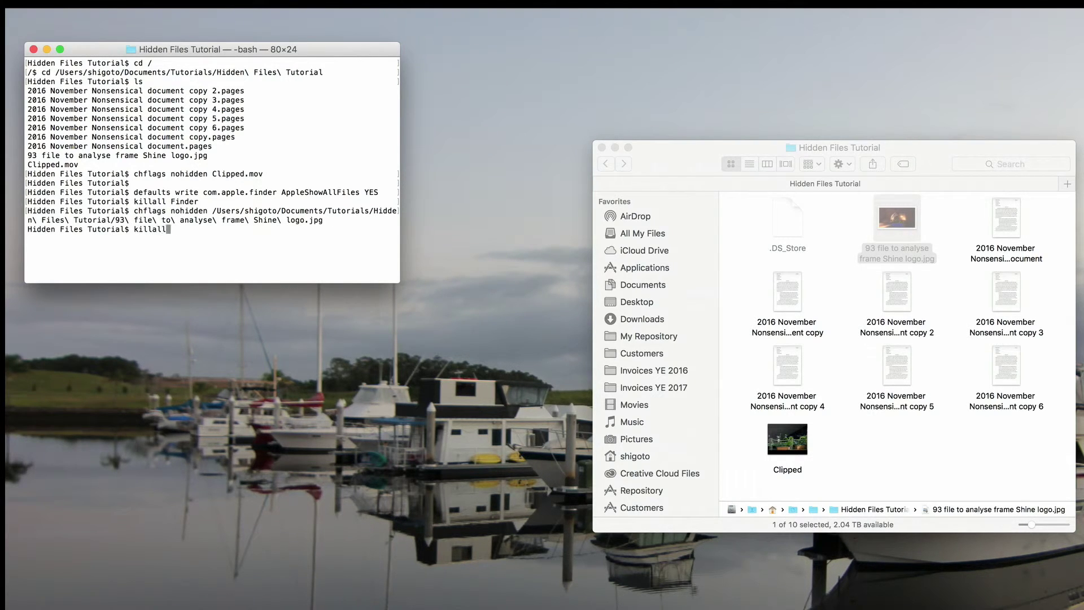
key("Return")
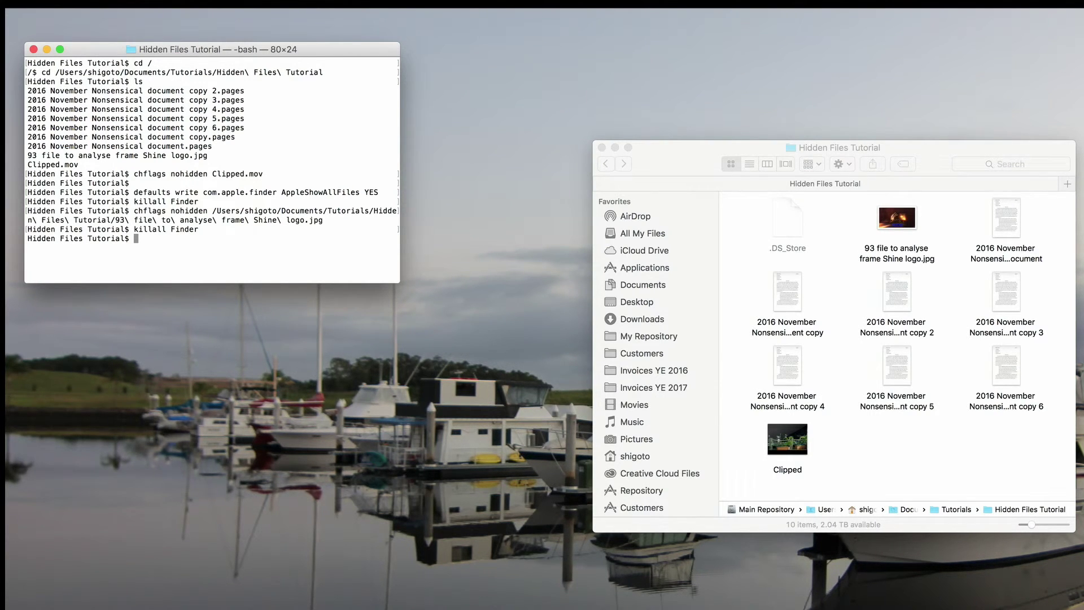
type("chflags")
type(" hidden Clipped")
type(".mov")
Run chflags hidden Clipped.mov, then killall Finder to show it dimmed
key("Return")
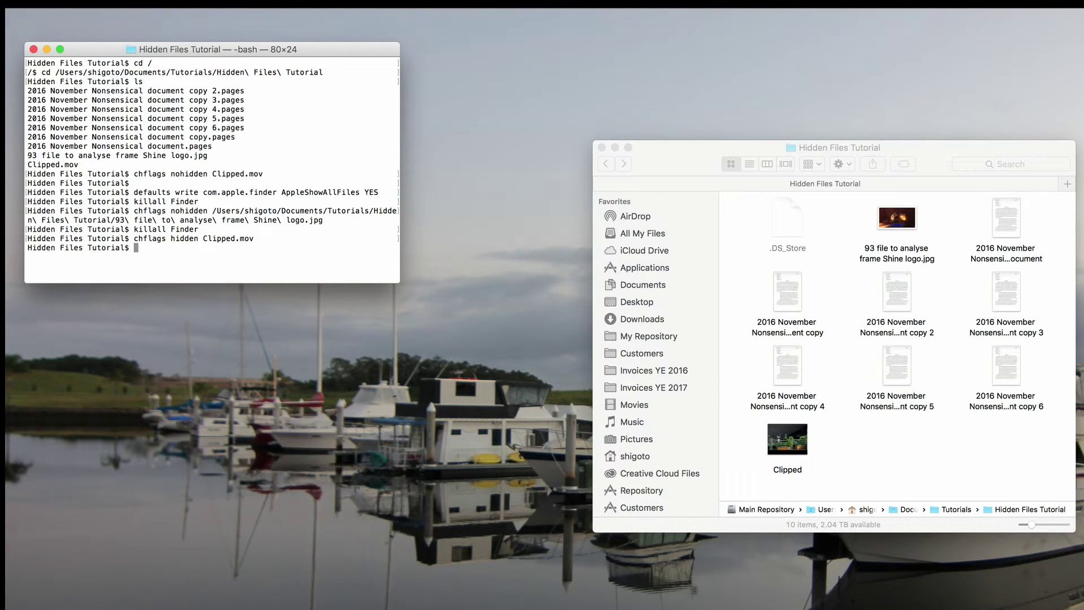
type("killall Finder")
key("Return")
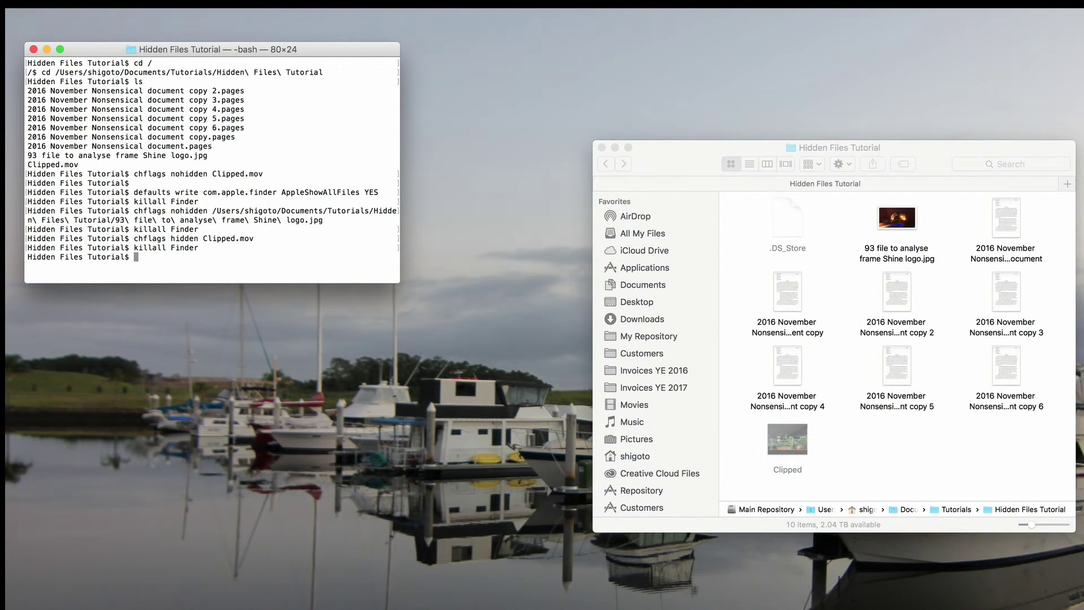
Rerun the recalled defaults command with AppleShowAllFiles NO, then killall Finder
key("Up")
key("Up")
key("Down")
key("Up")
key("BackSpace")
key("BackSpace")
key("BackSpace")
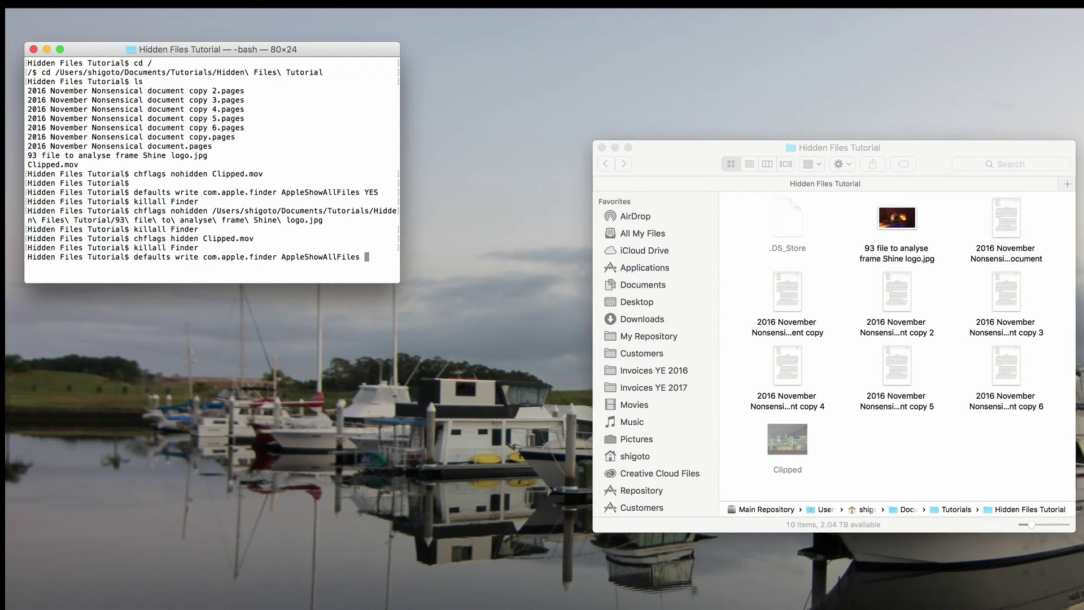
type("NO")
key("Return")
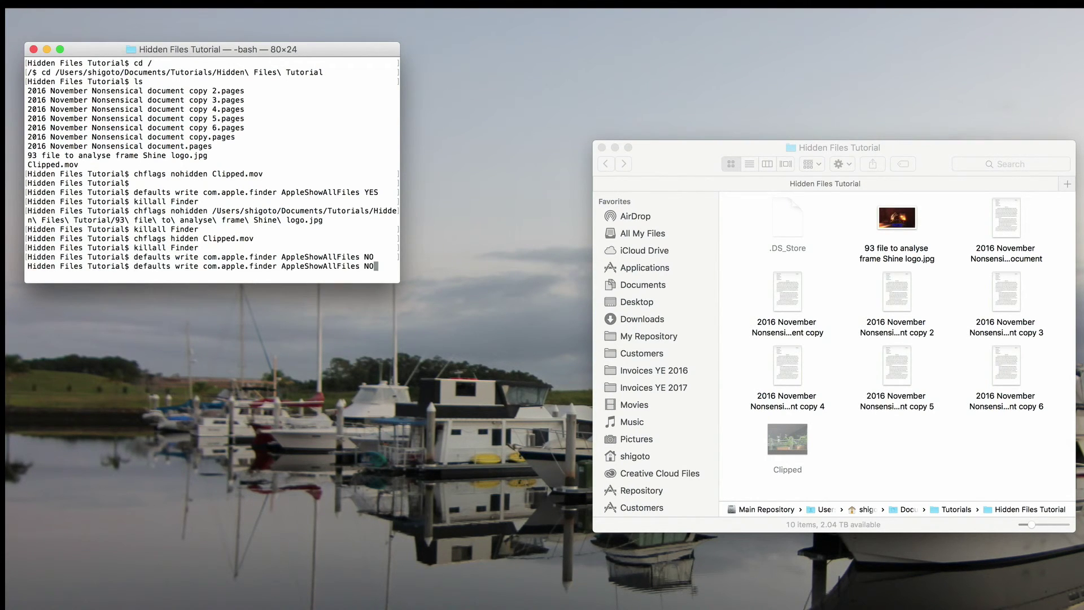
type("killall Finder")
key("Return")
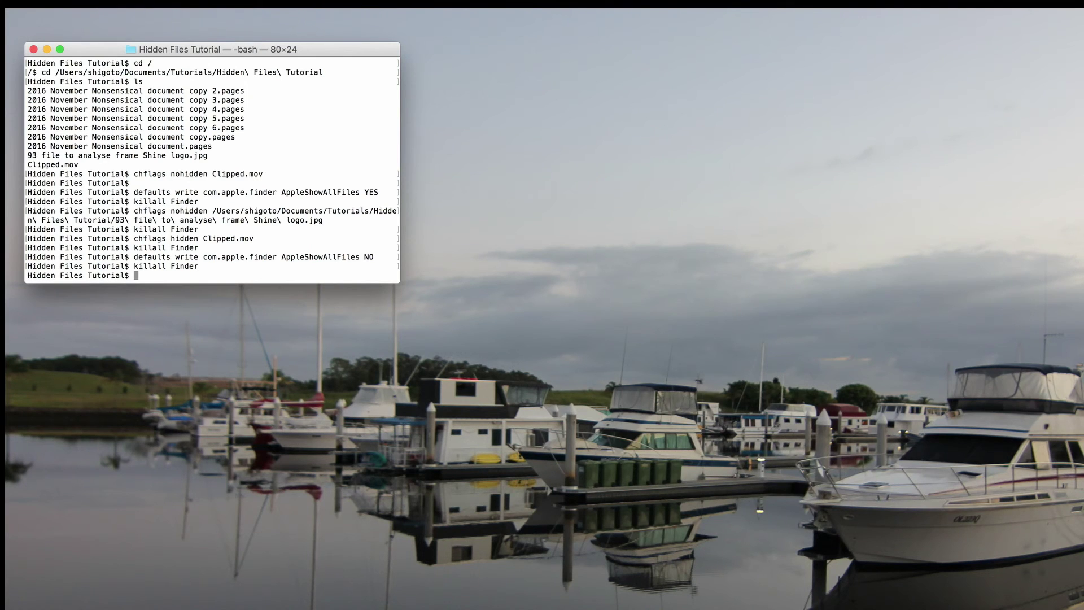